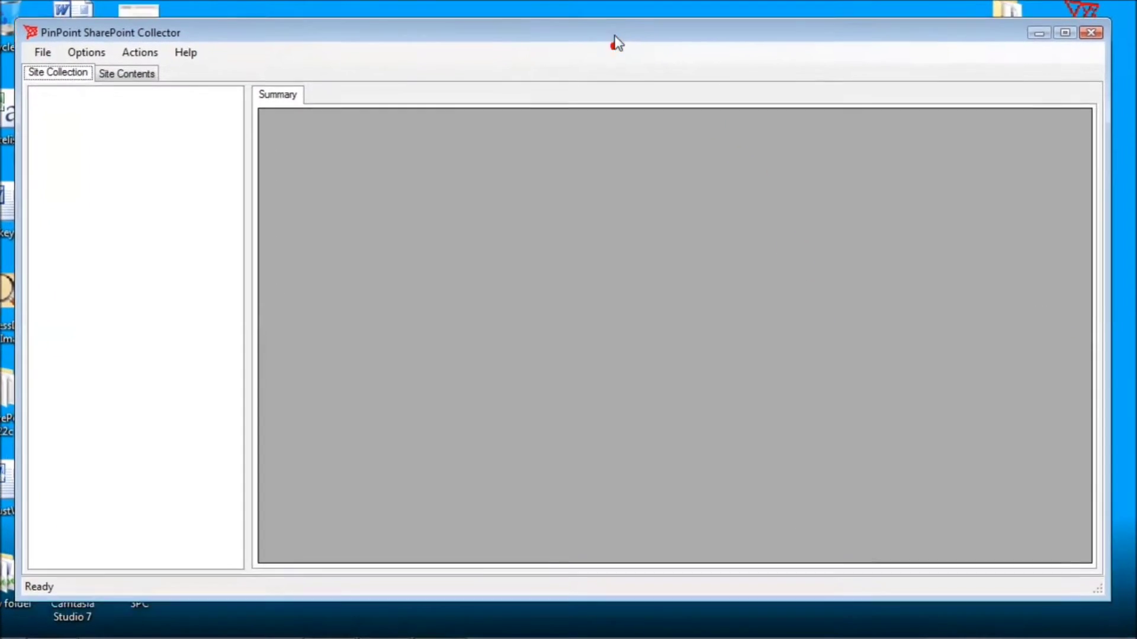
Step: Move the PinPoint SharePoint Collector window to the top of the screen
left_click_drag(623, 55, 616, 15)
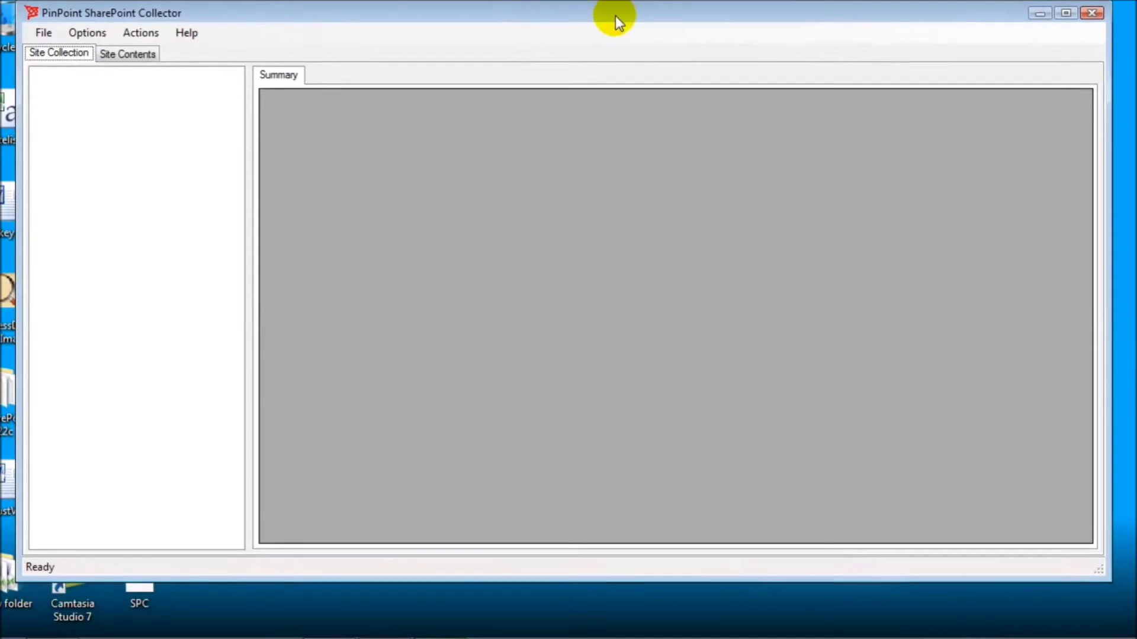
Step: Review the Options tabs, confirm the SPC-37 root export folder and disabled filter, and accept
left_click(74, 35)
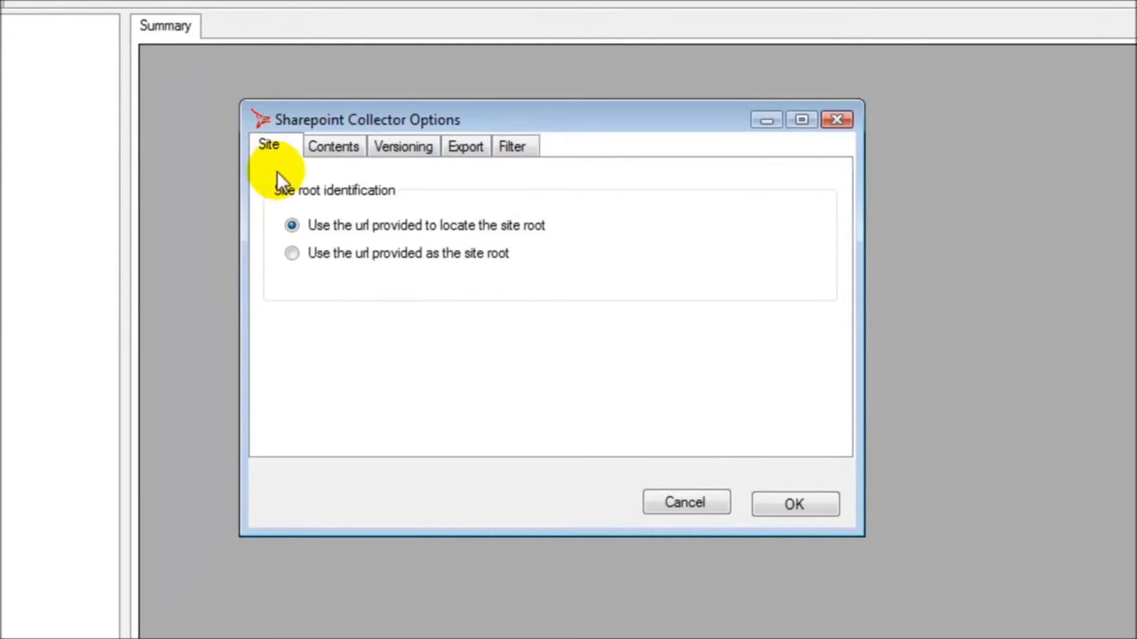
left_click(325, 141)
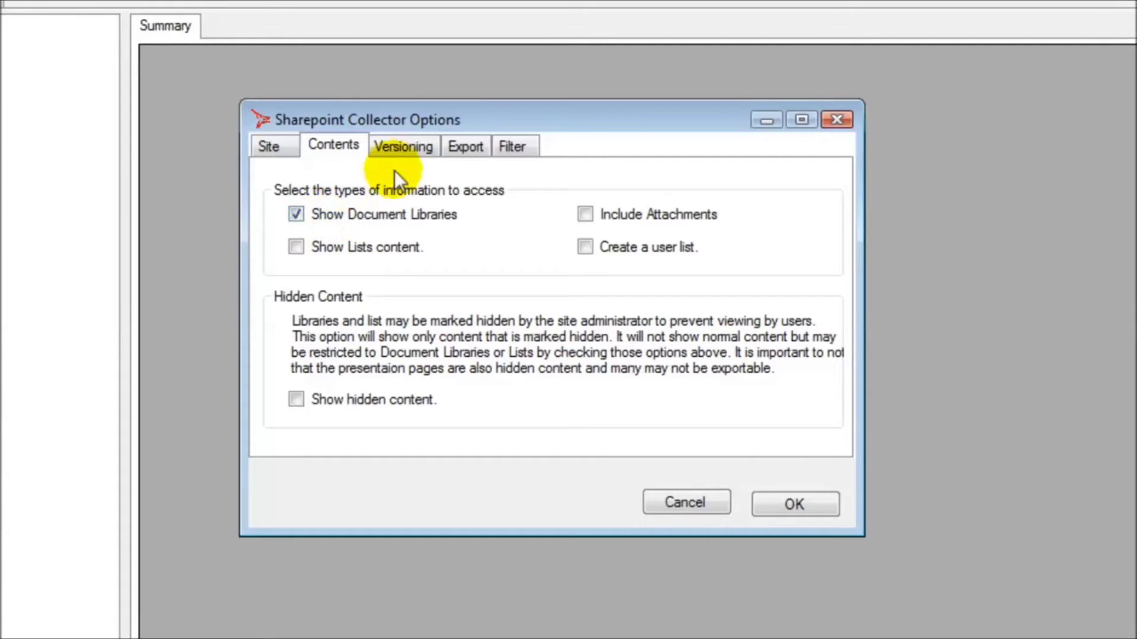
left_click(413, 147)
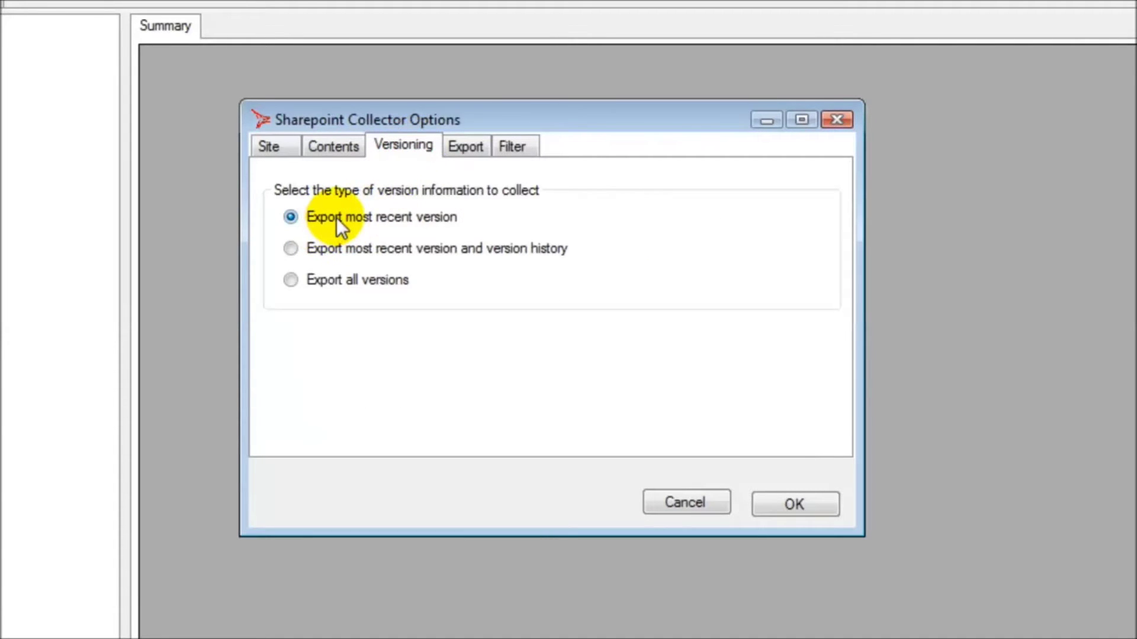
left_click(459, 150)
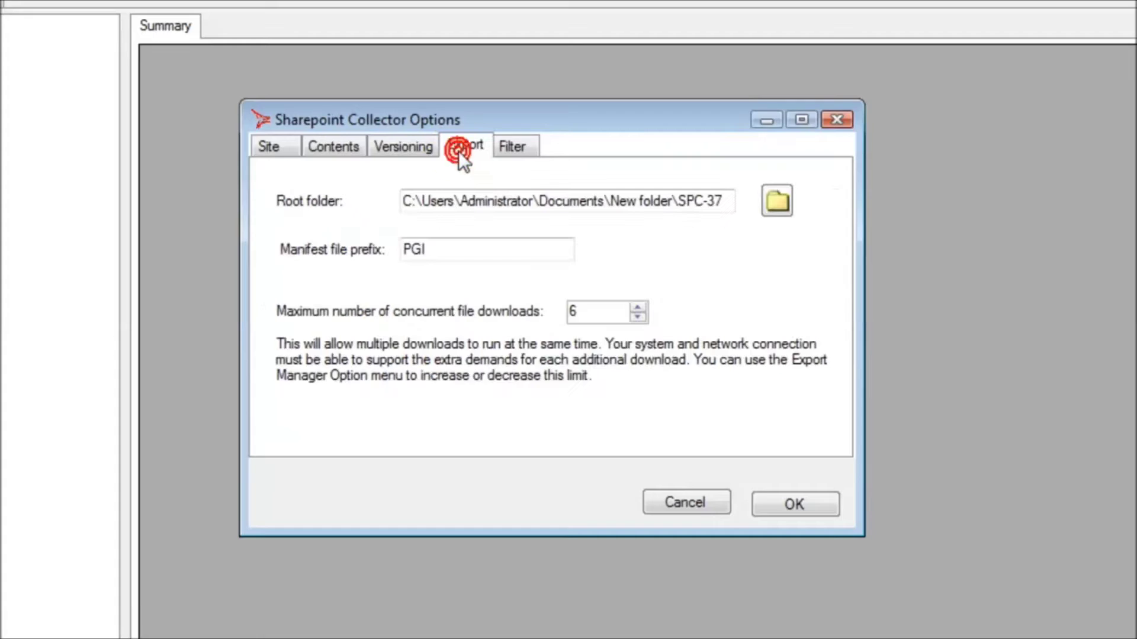
left_click_drag(406, 200, 720, 202)
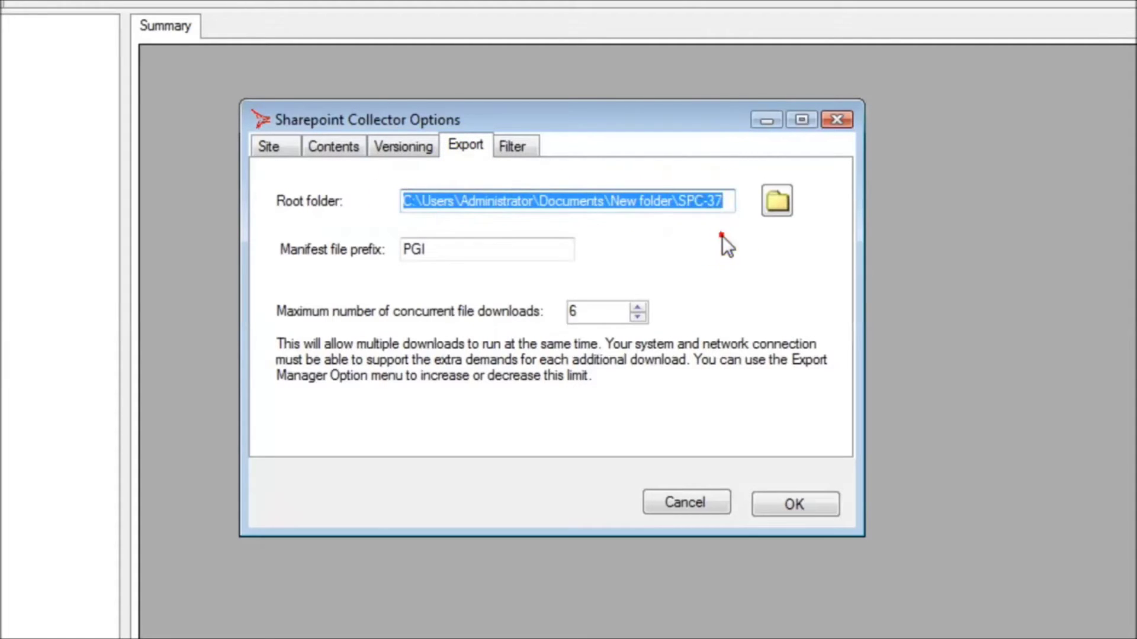
left_click(721, 201)
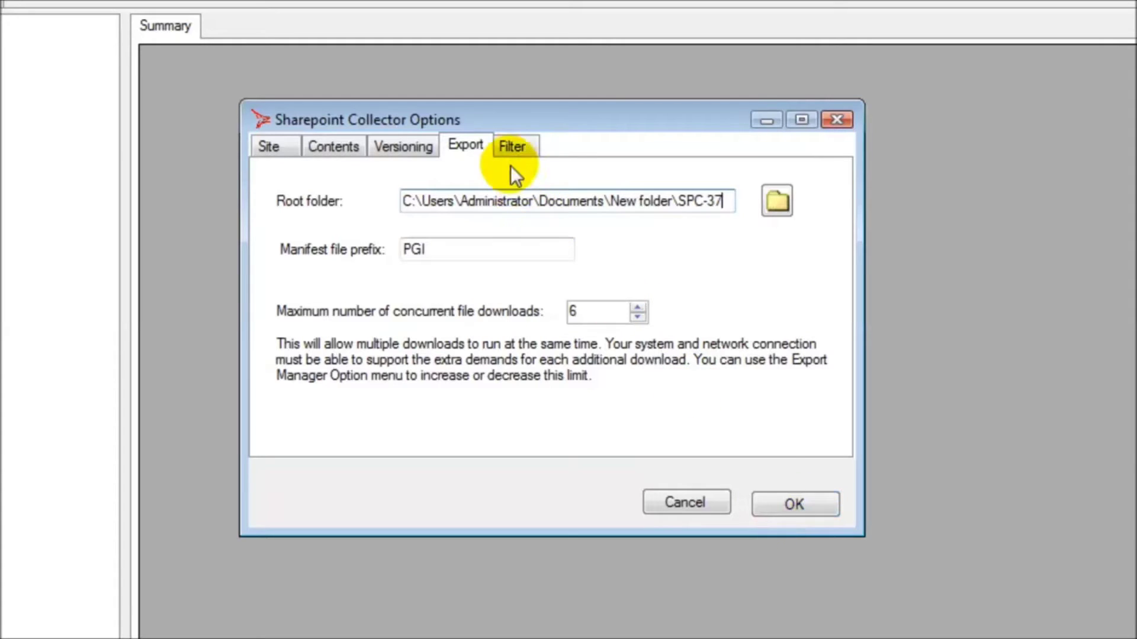
left_click(513, 148)
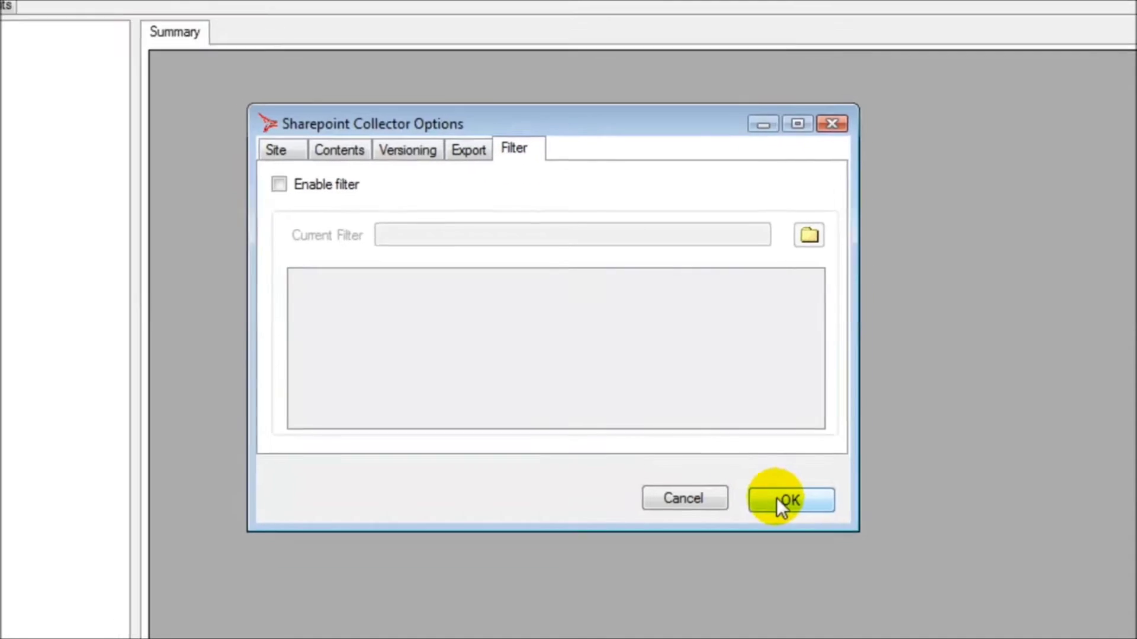
left_click(778, 501)
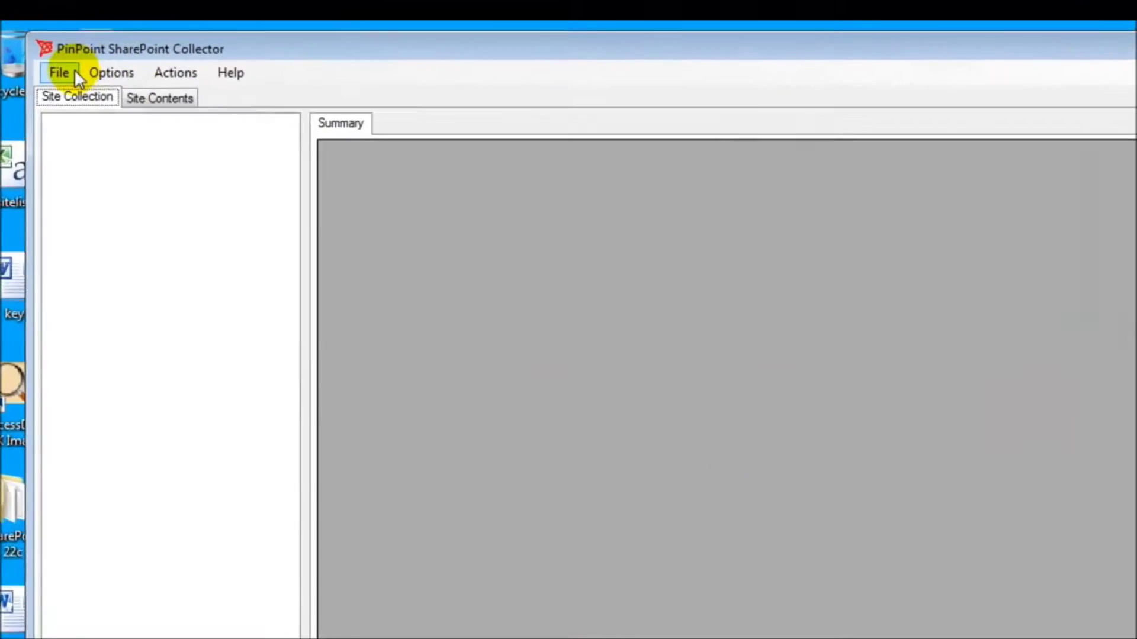
left_click(46, 58)
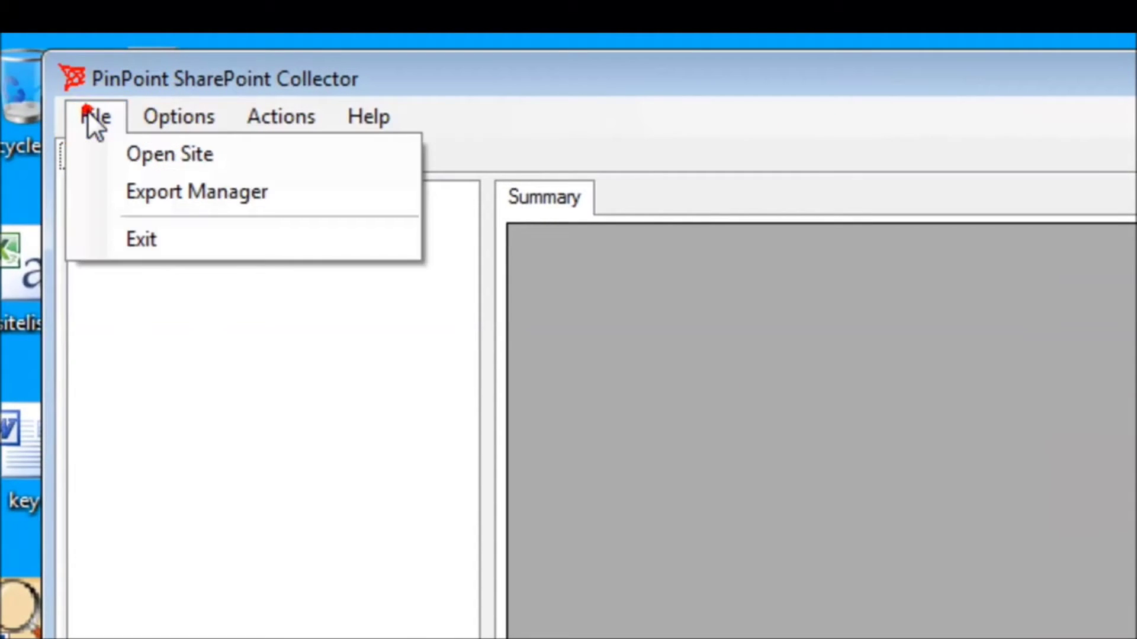
left_click(159, 156)
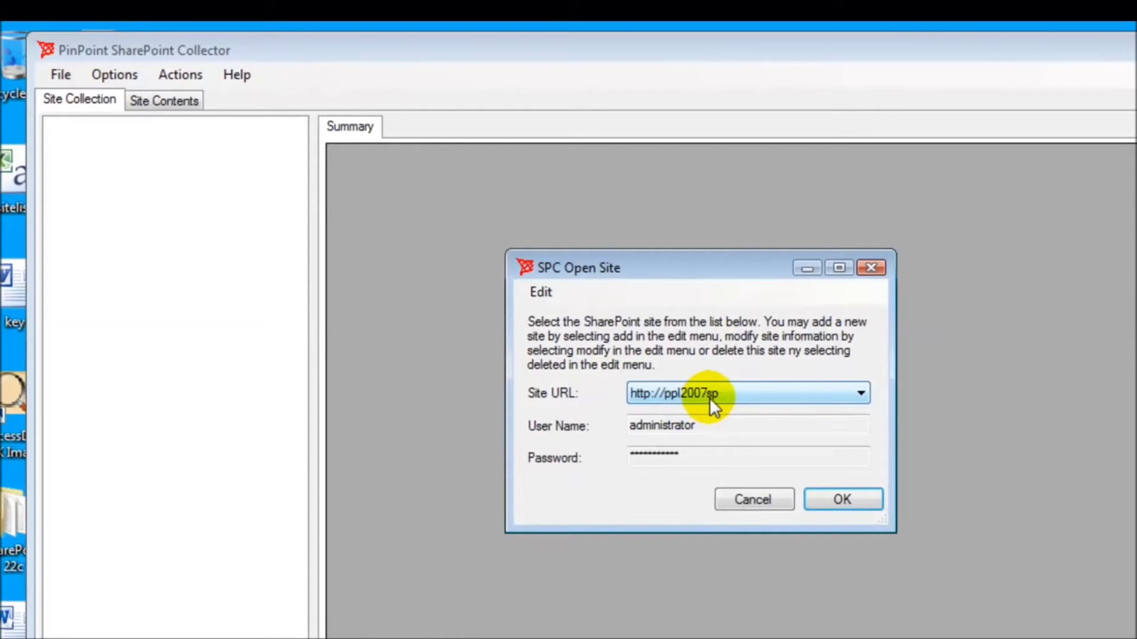
left_click(710, 396)
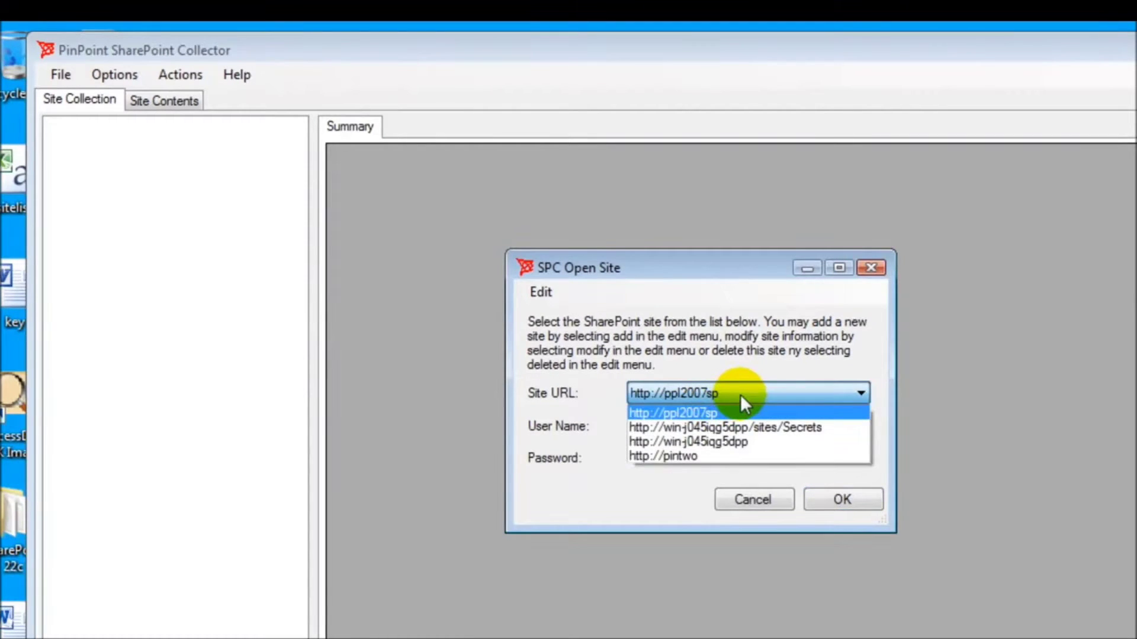
left_click(740, 393)
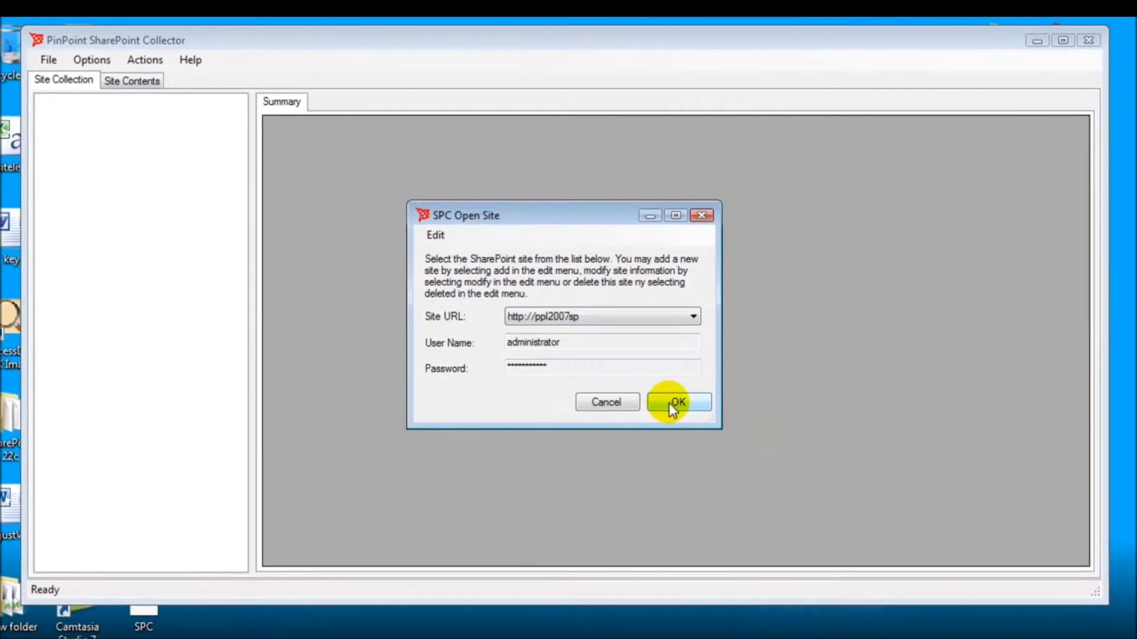
left_click(670, 405)
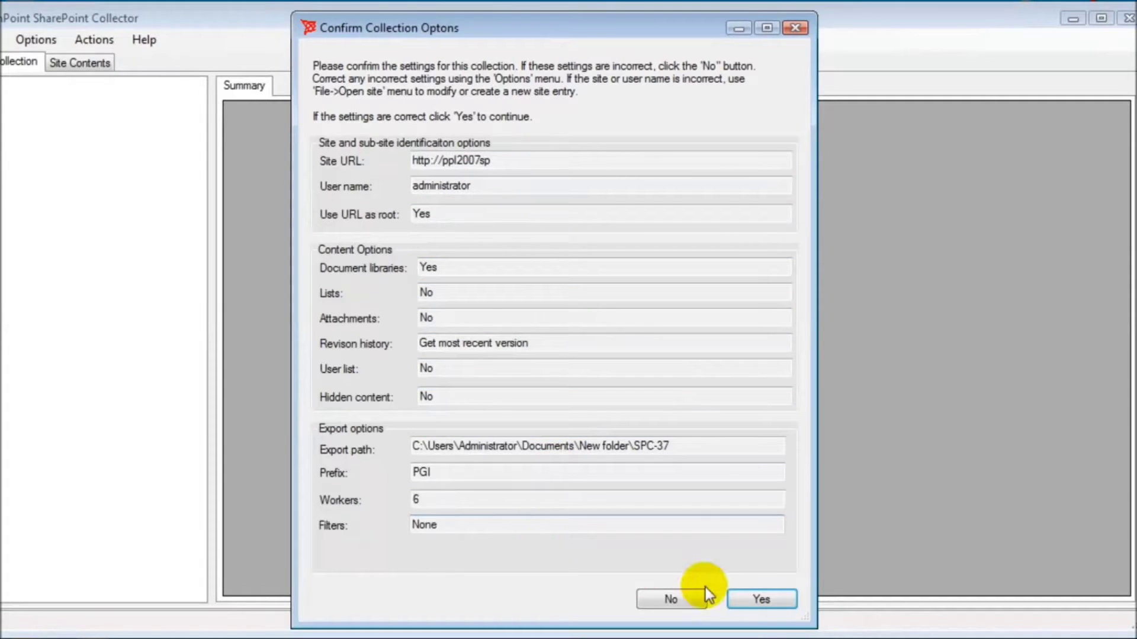
left_click(755, 601)
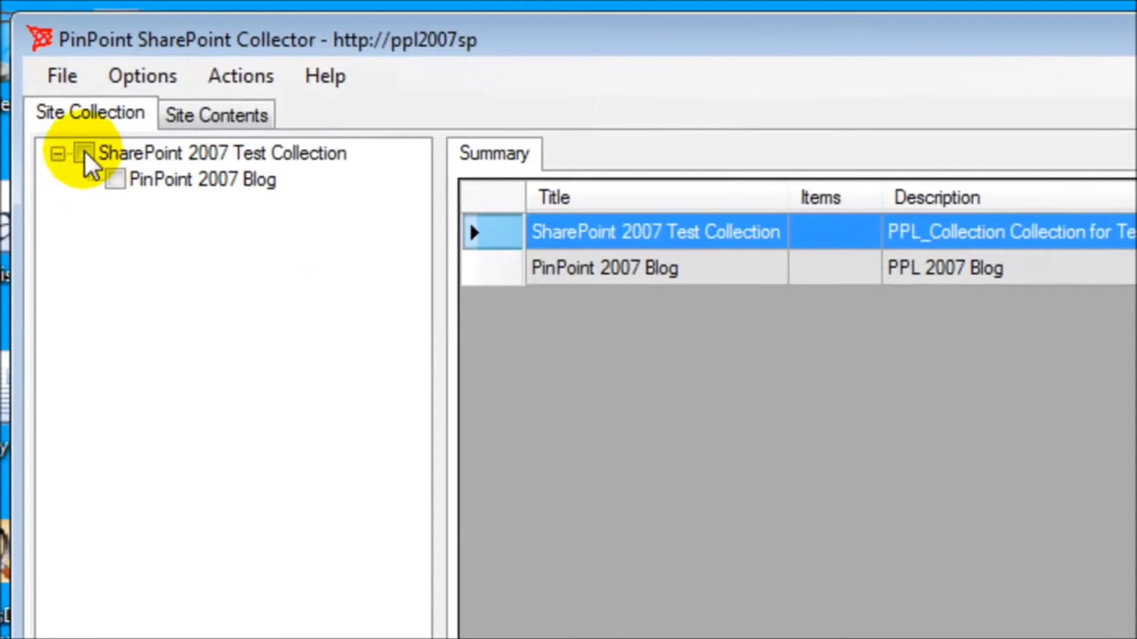
Step: Check SharePoint 2007 Test Collection and its blog, then load the repository contents tree
left_click(84, 153)
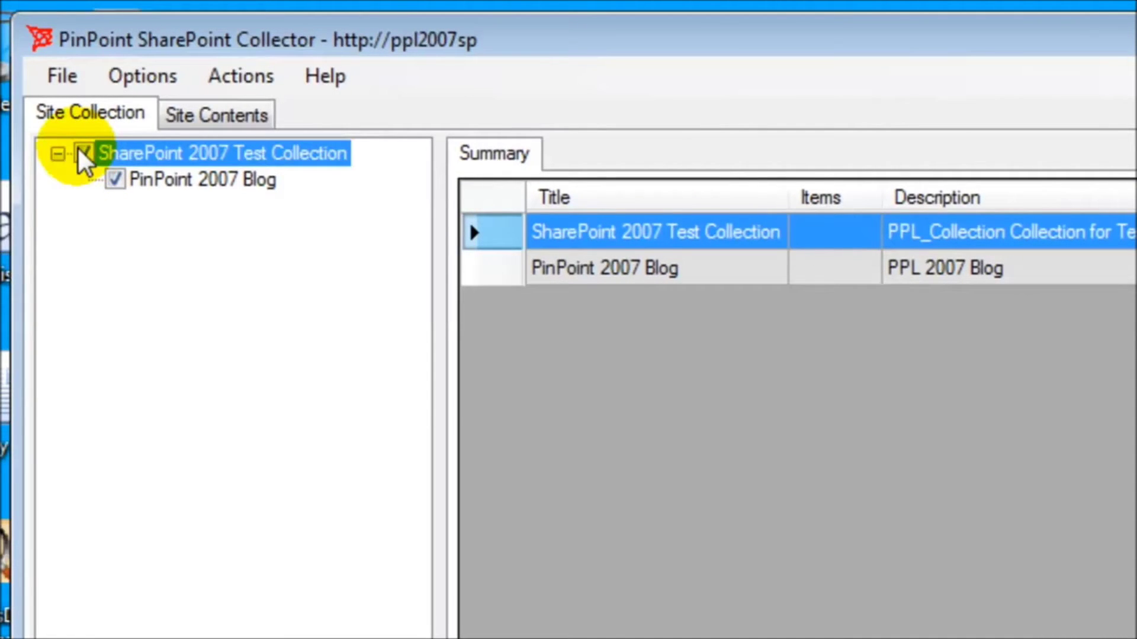
left_click(221, 116)
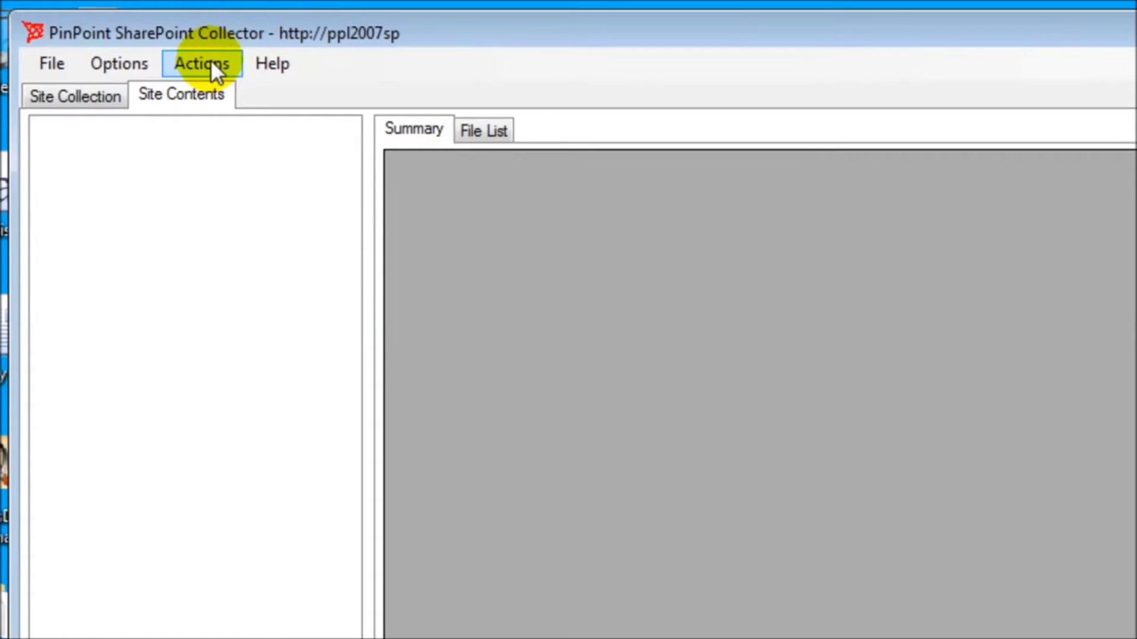
left_click(211, 69)
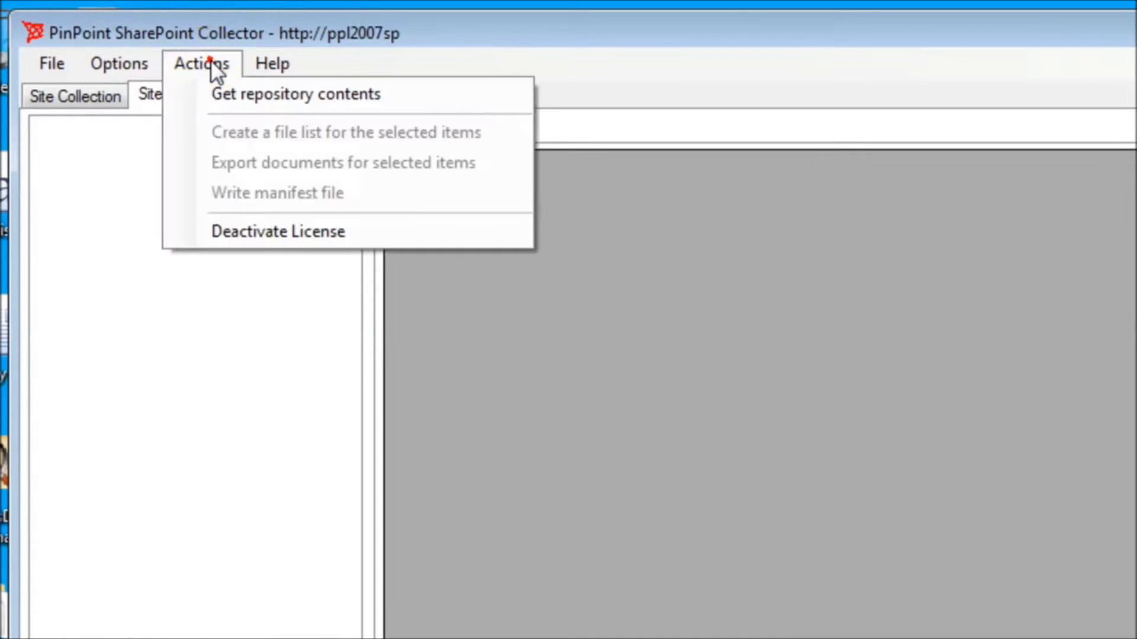
left_click(251, 96)
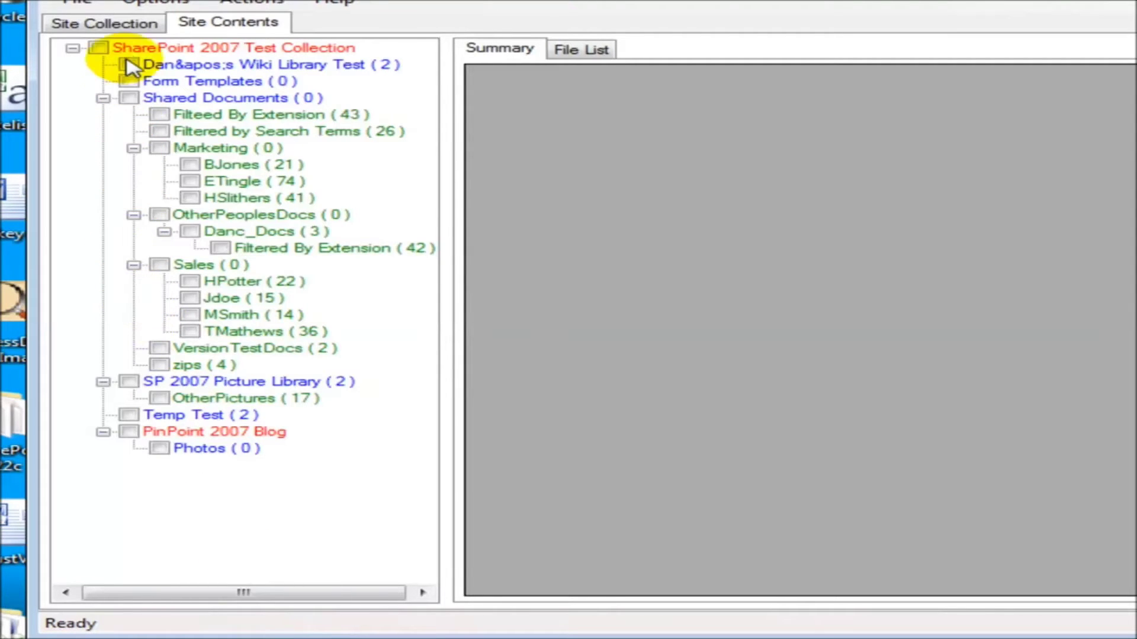
Step: Select the whole collection, create a file list, and view the File List
left_click(98, 47)
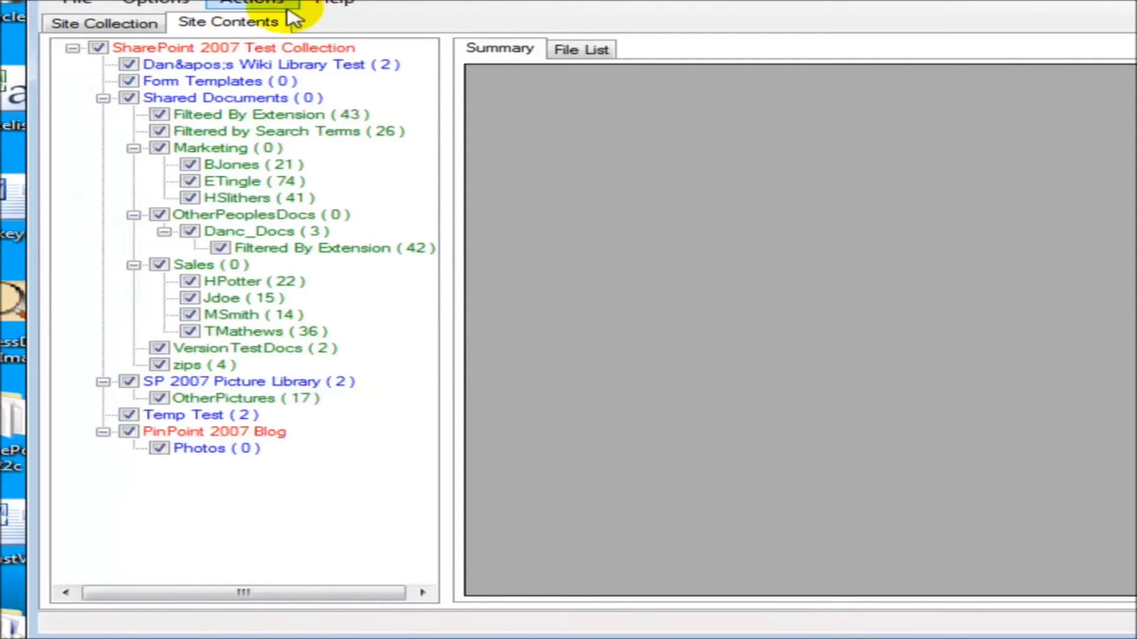
left_click(259, 7)
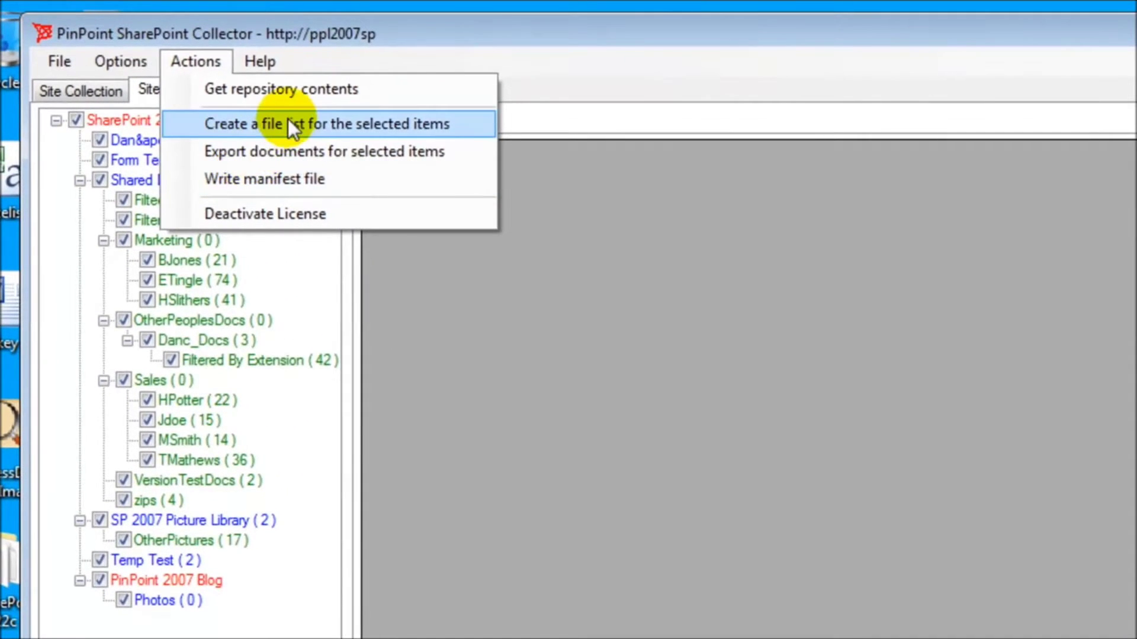
left_click(288, 123)
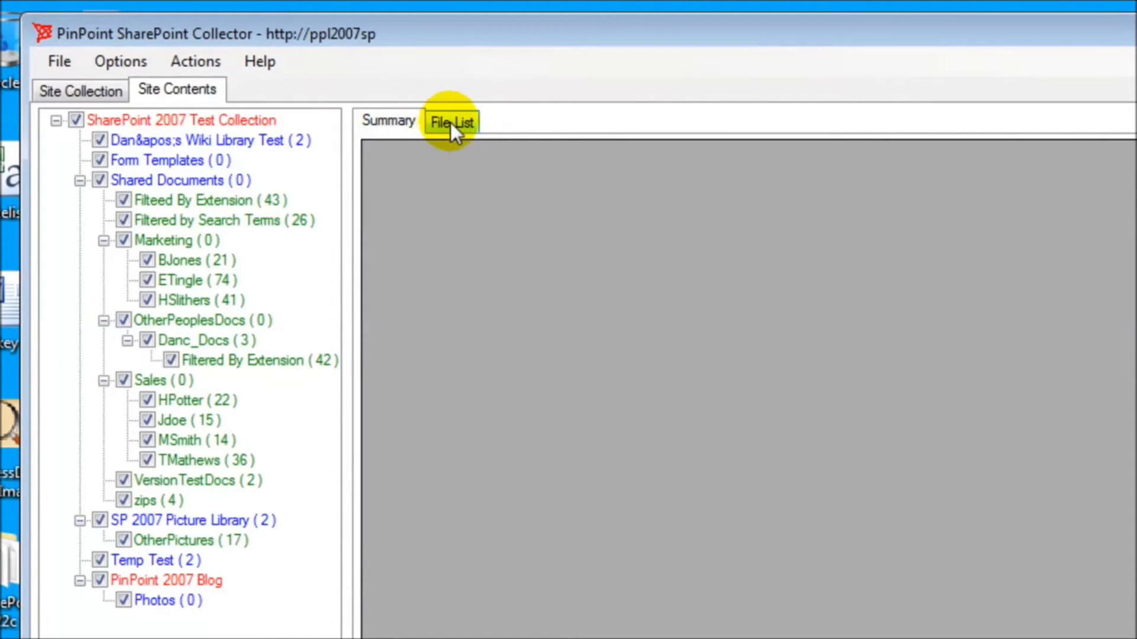
left_click(451, 122)
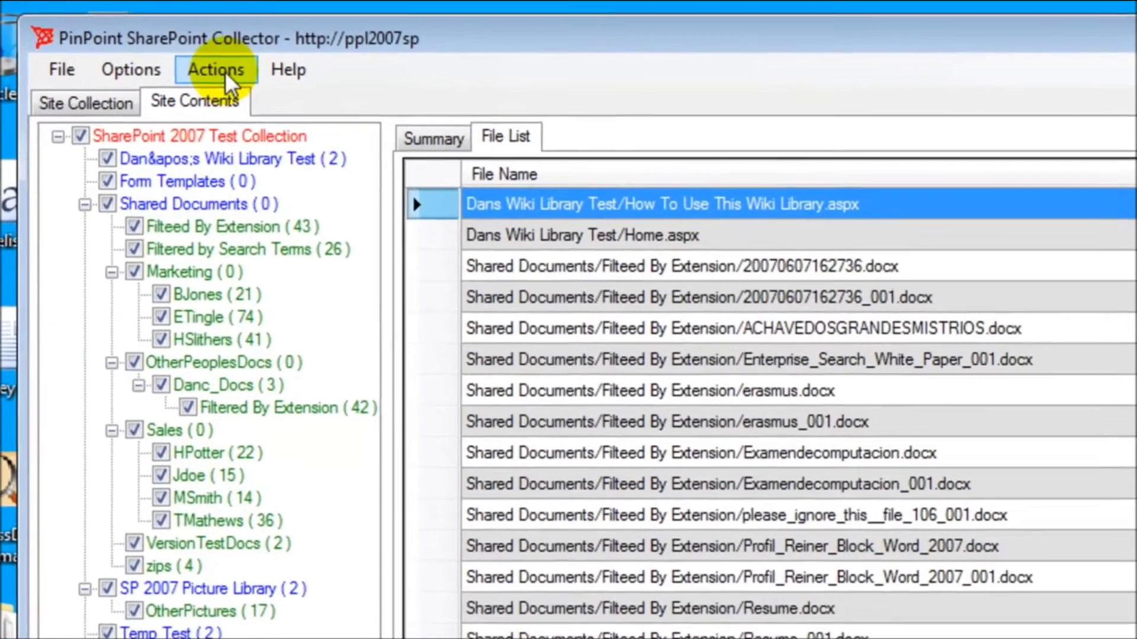
Step: Export the selected documents with the manifest comment 'test-01'
left_click(198, 62)
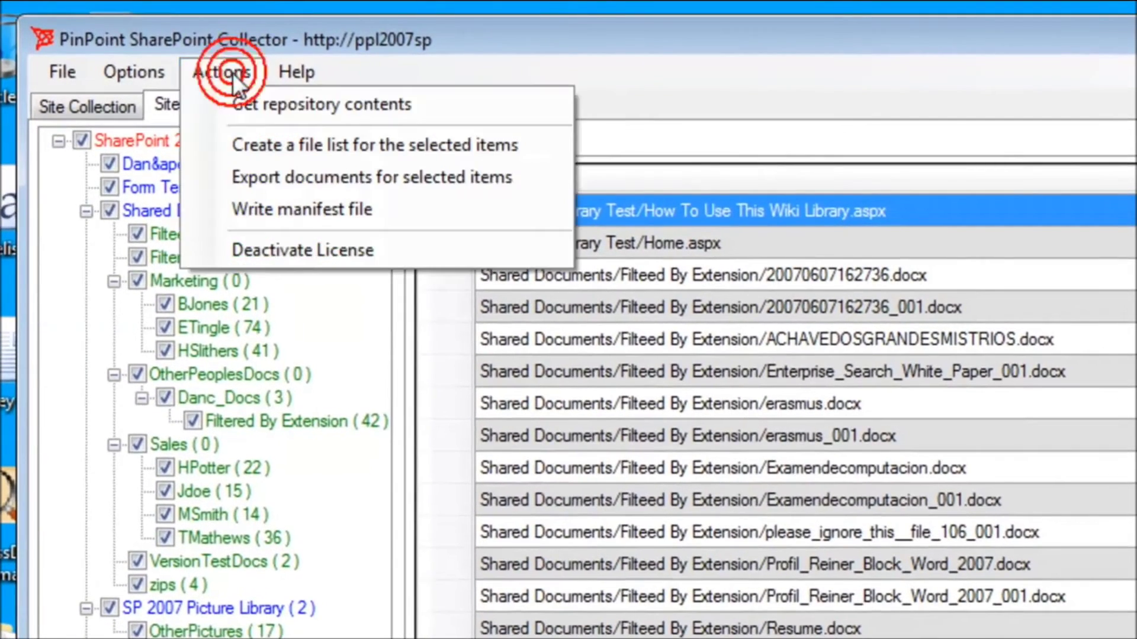
left_click(301, 175)
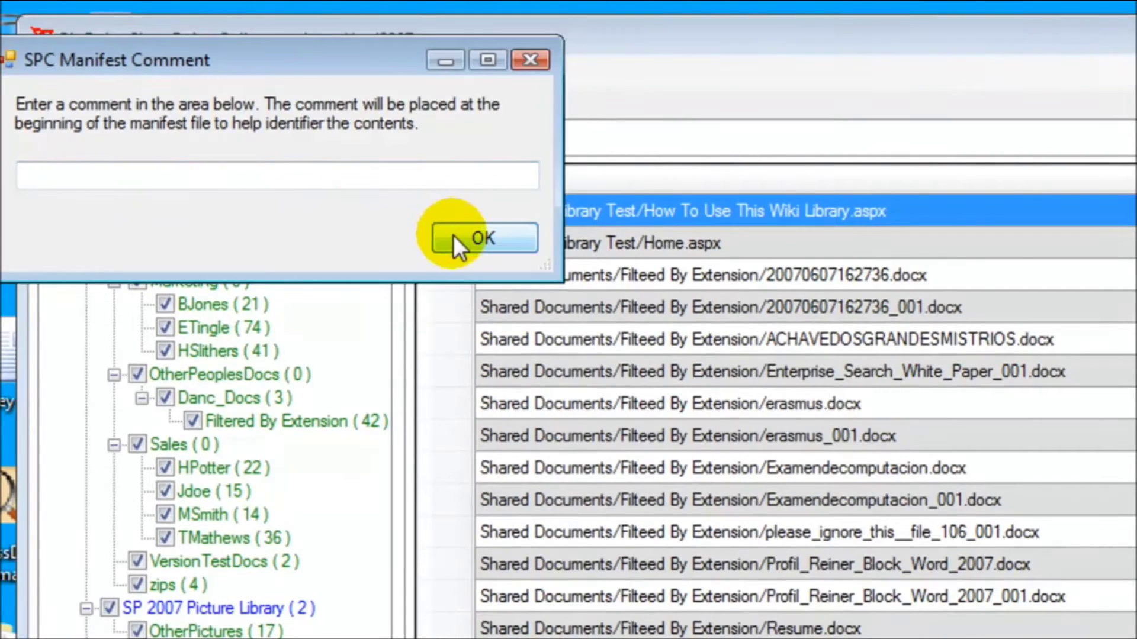
left_click(434, 177)
type("test-01")
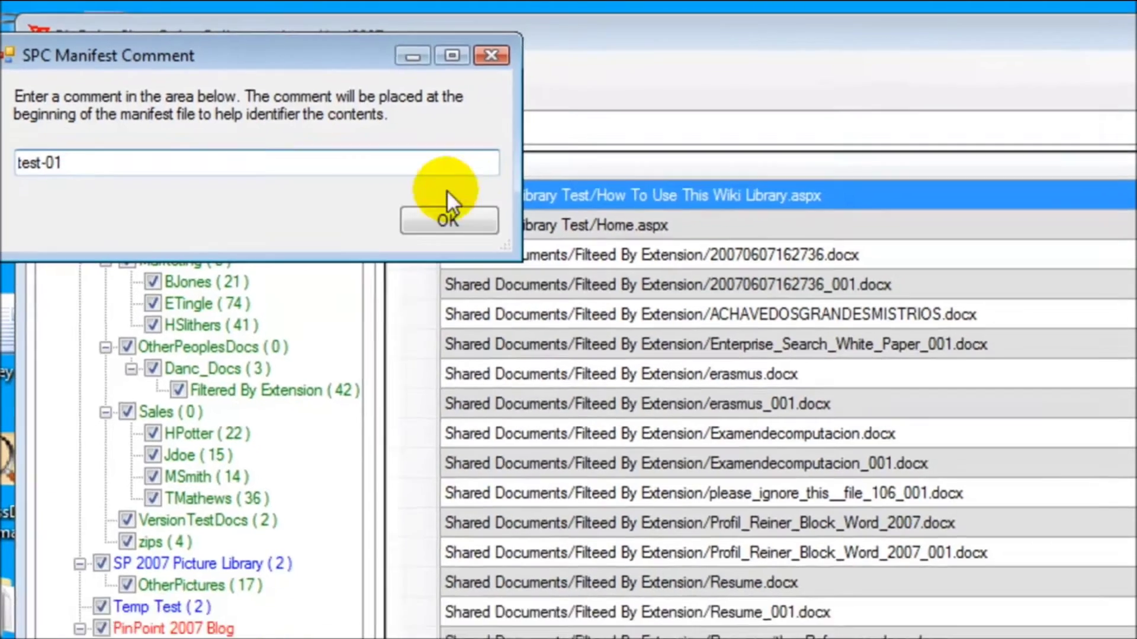
left_click(468, 236)
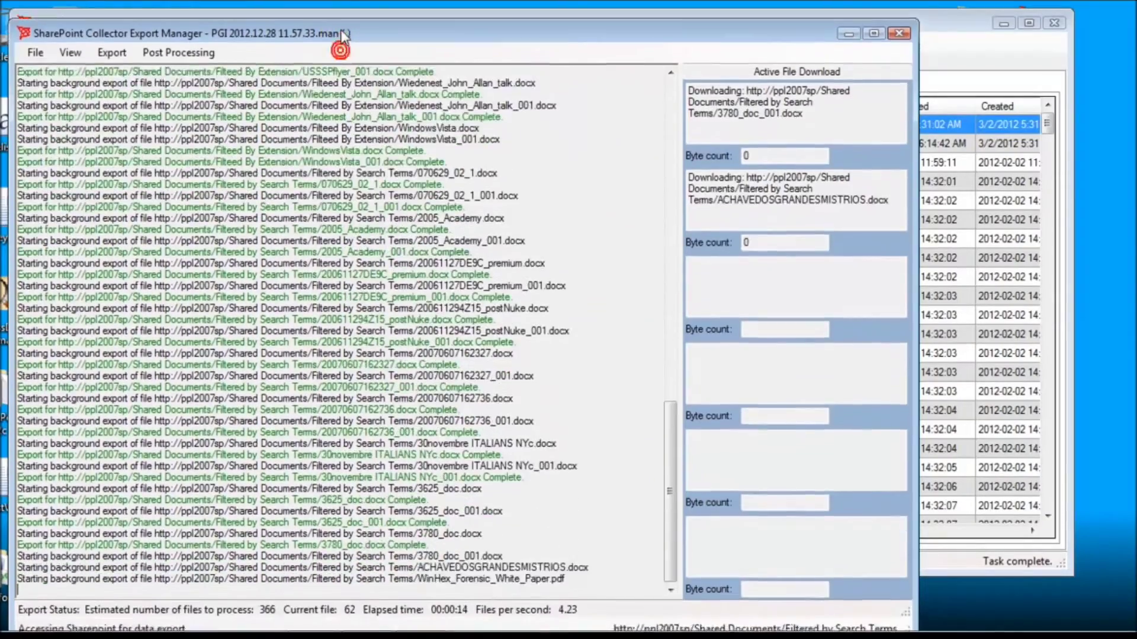
Step: Move the Export Manager window to the top of the screen
left_click_drag(343, 53, 337, 17)
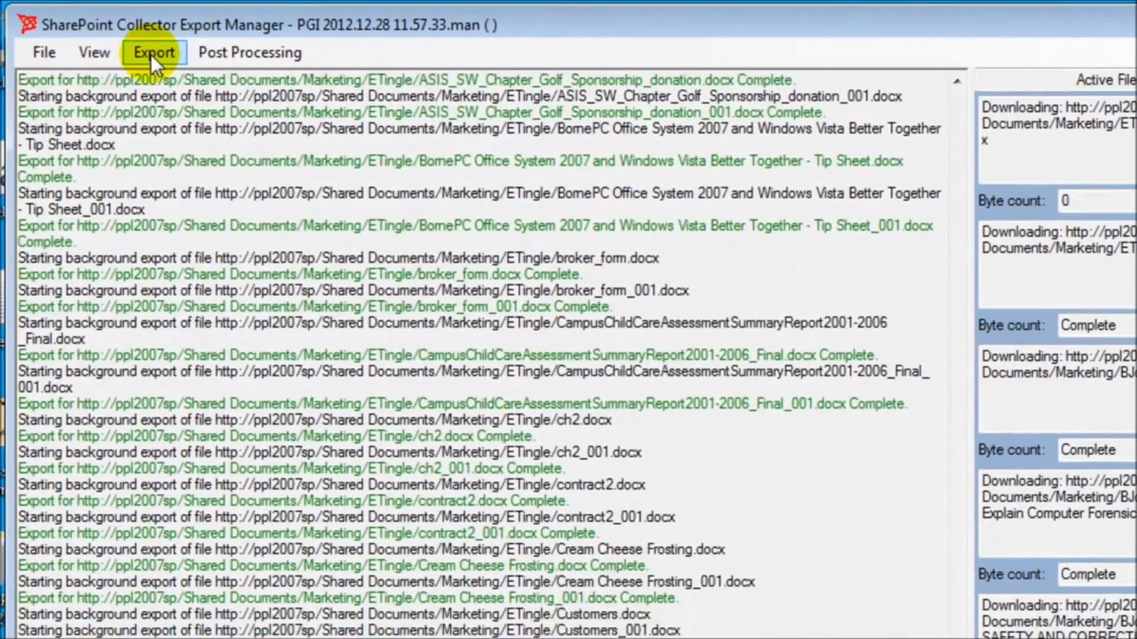
Step: Browse the Export and Post Processing menus while the 366-file export completes
left_click(151, 55)
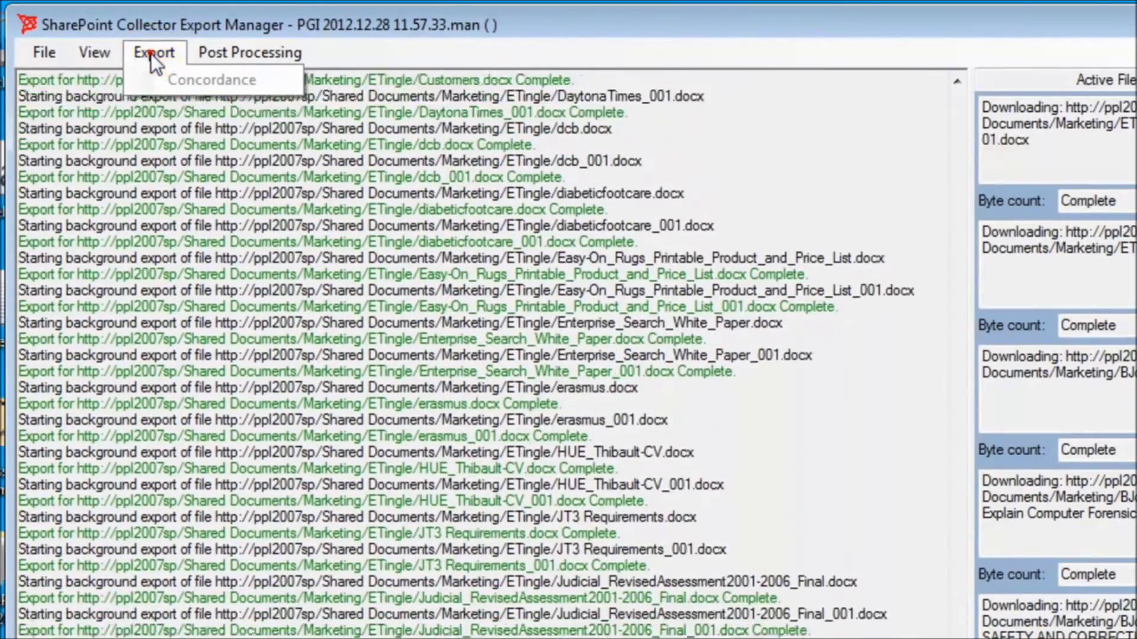
left_click(164, 53)
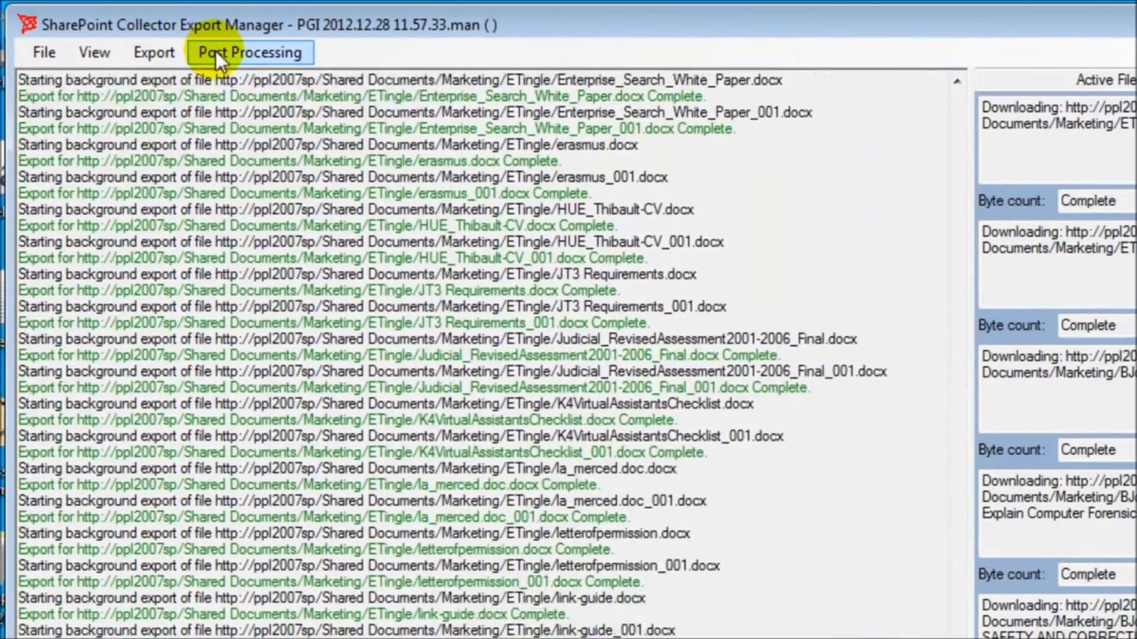
left_click(215, 50)
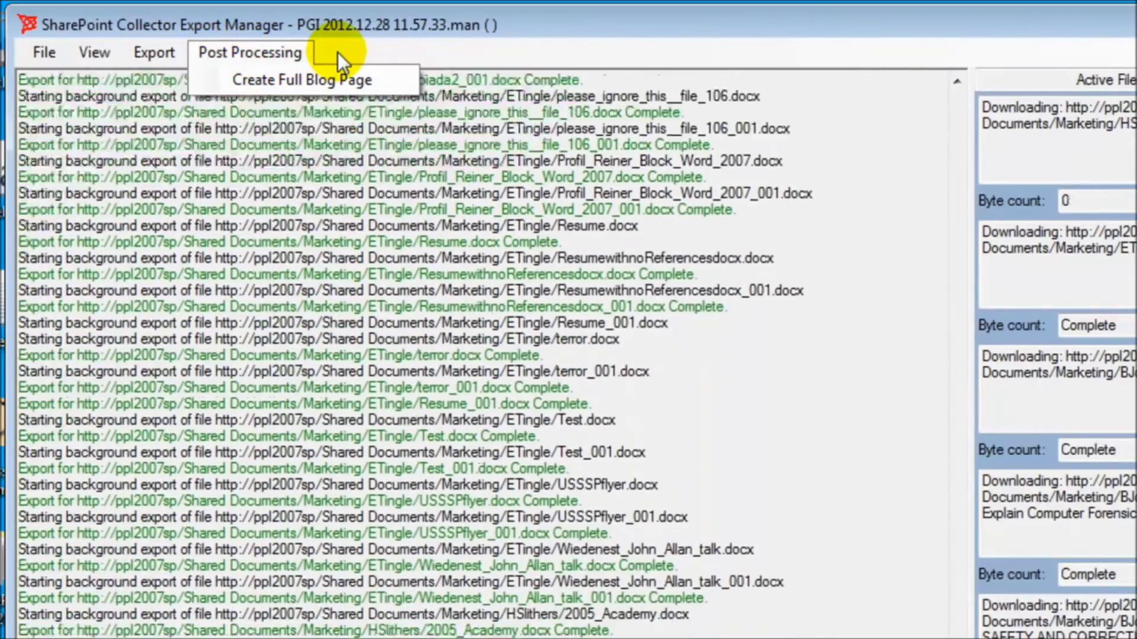
left_click(337, 52)
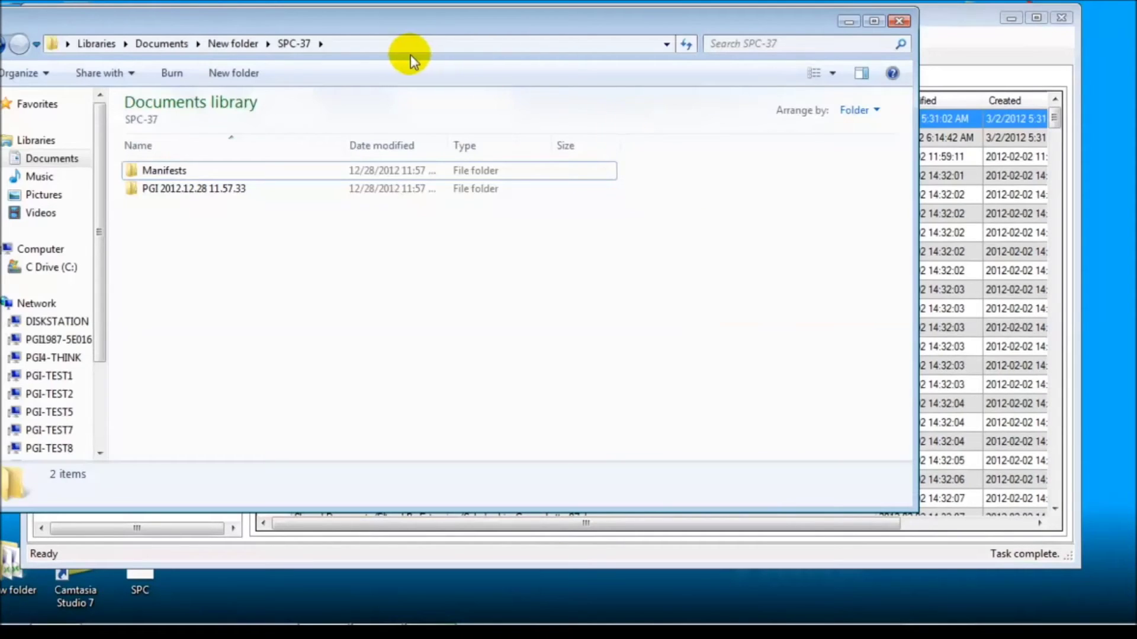
Step: In Explorer, open PGI 2012.12.28 11.57.33 then ppl2007sp to view its six library folders
left_click(407, 47)
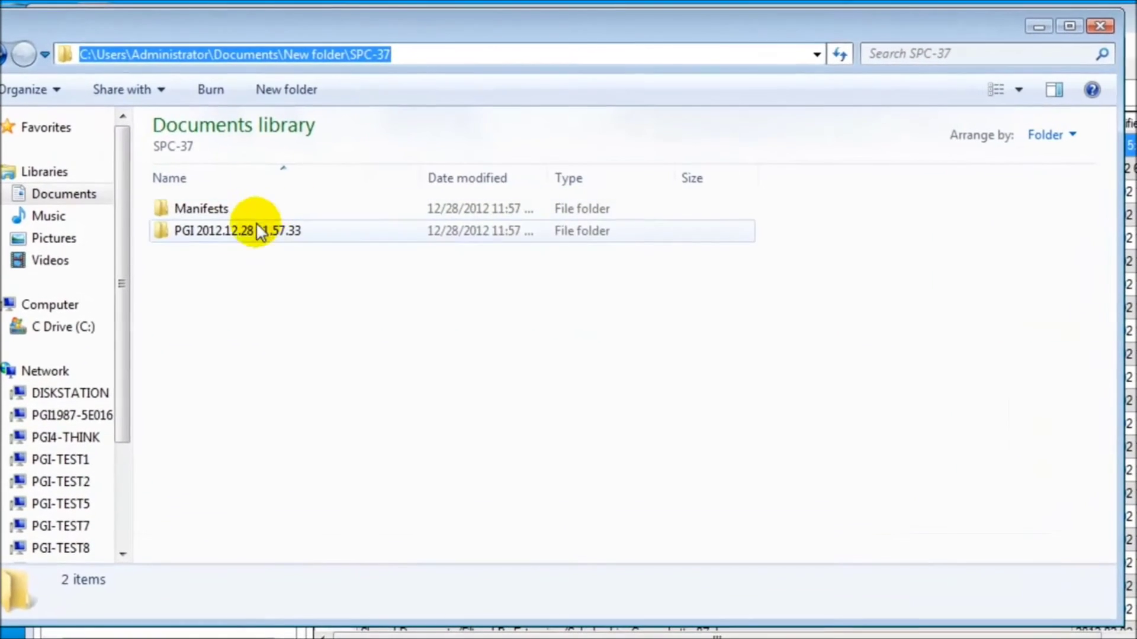
double_click(207, 188)
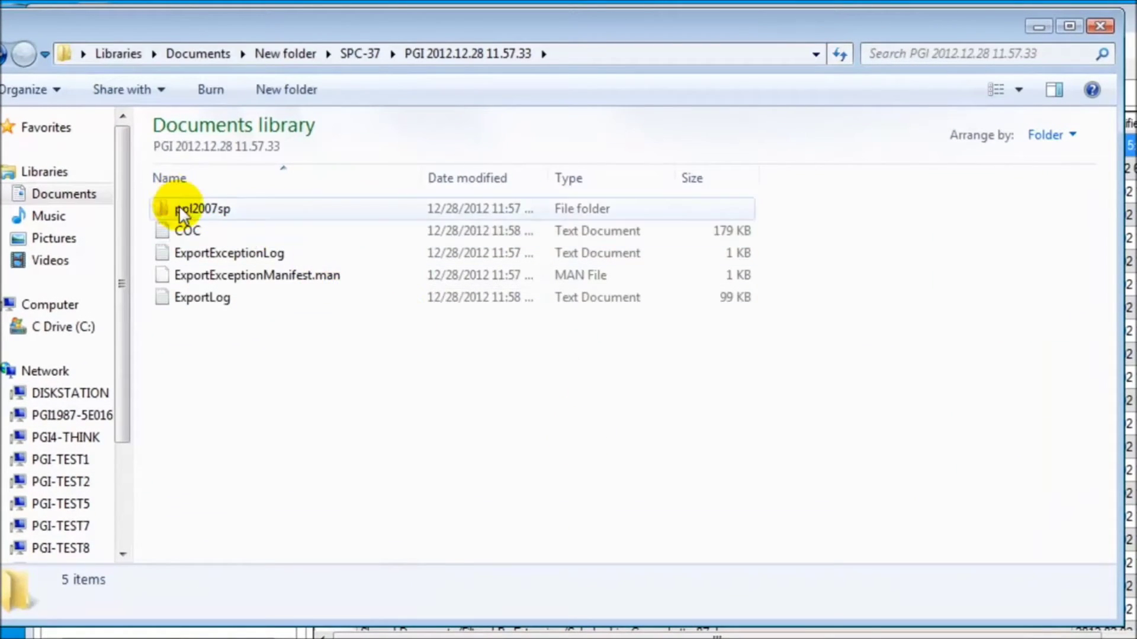
double_click(177, 209)
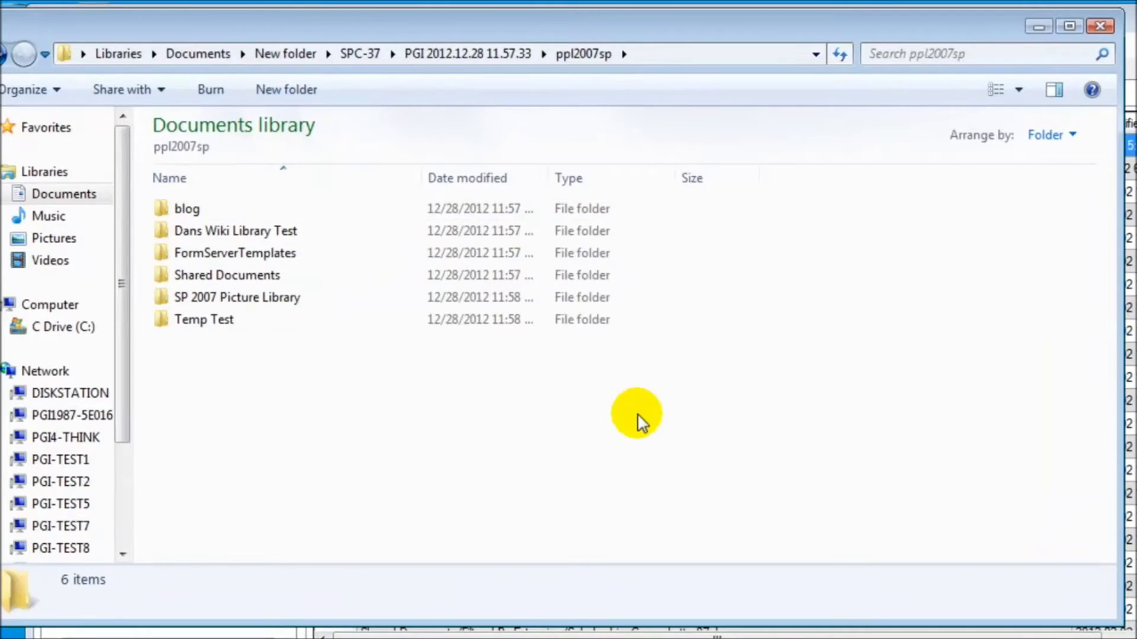